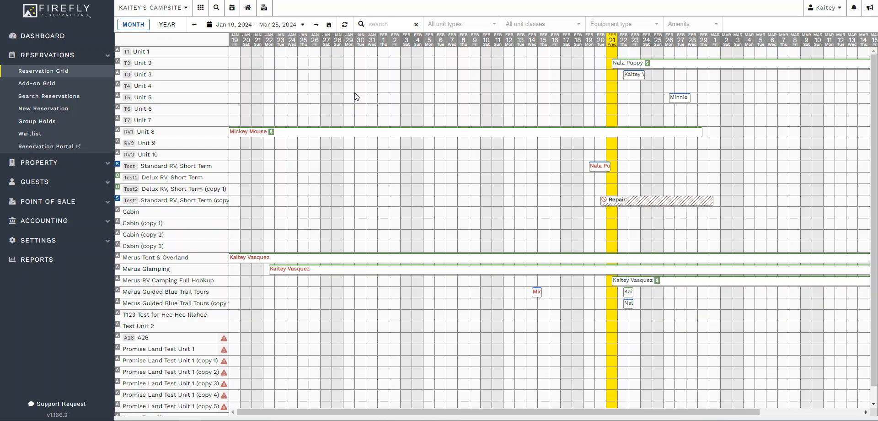
Examine the summary details of several reservations on the grid and the actions offered for the Unit 8 reservation.
mouse_move(277, 135)
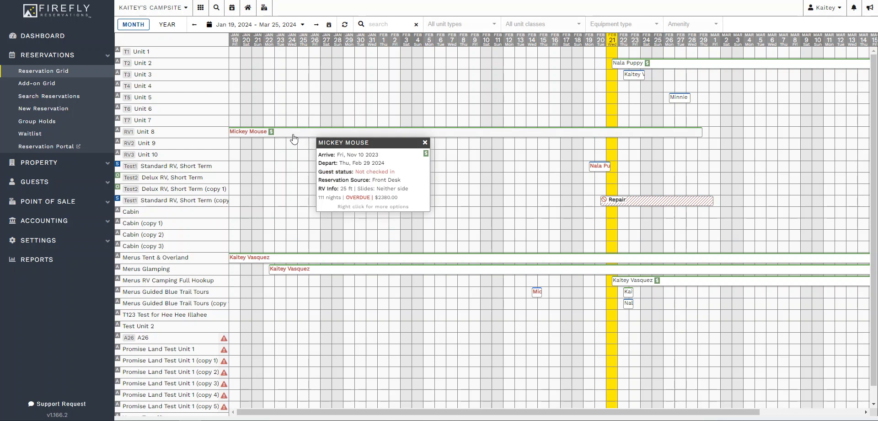
mouse_move(700, 133)
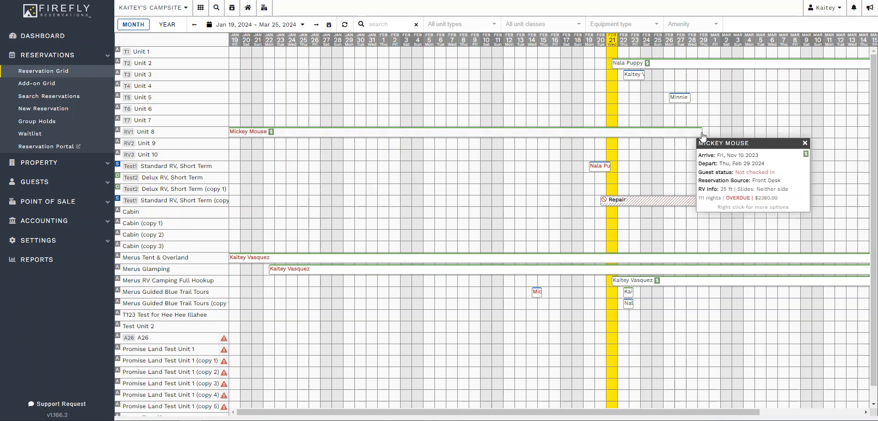
scroll(555, 243, down, 1)
mouse_move(555, 243)
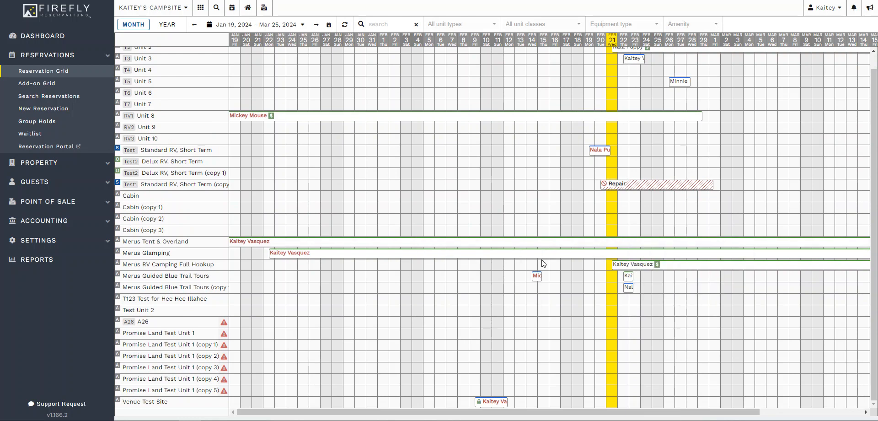
mouse_move(612, 240)
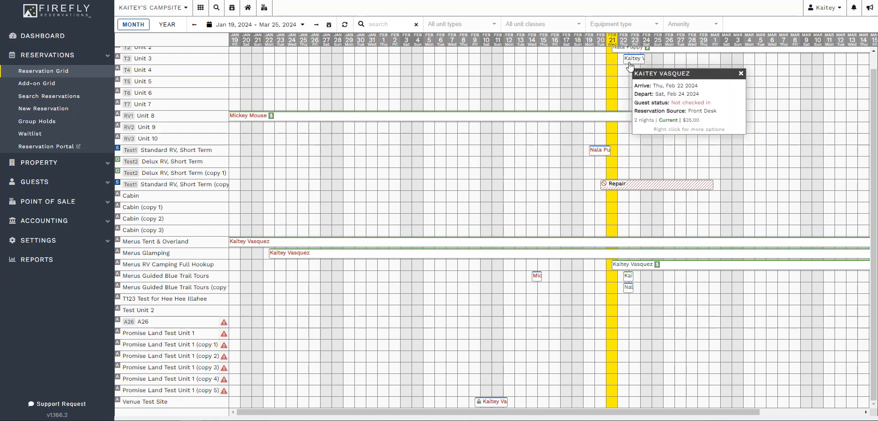
mouse_move(601, 158)
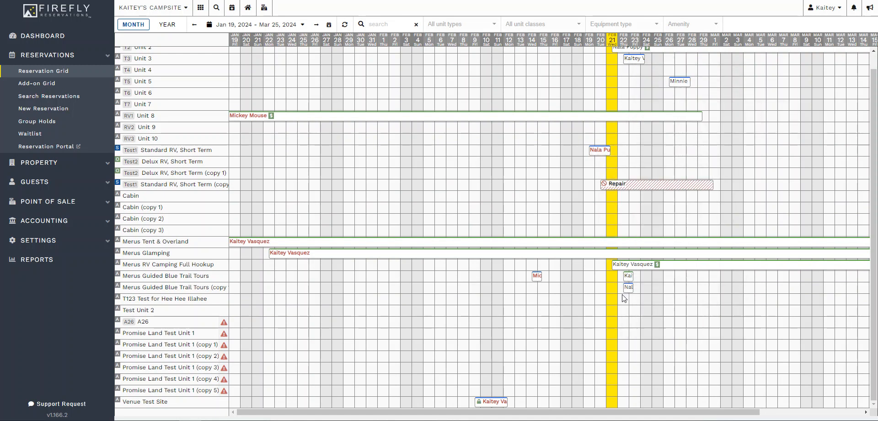
mouse_move(538, 280)
mouse_move(242, 120)
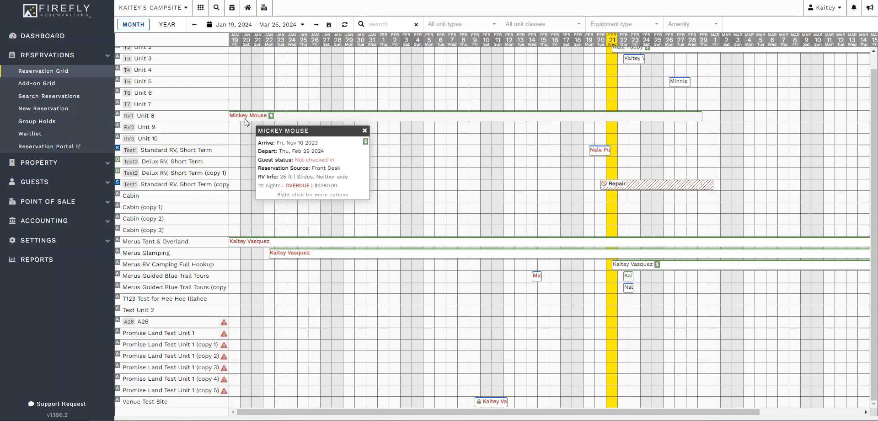
right_click(245, 119)
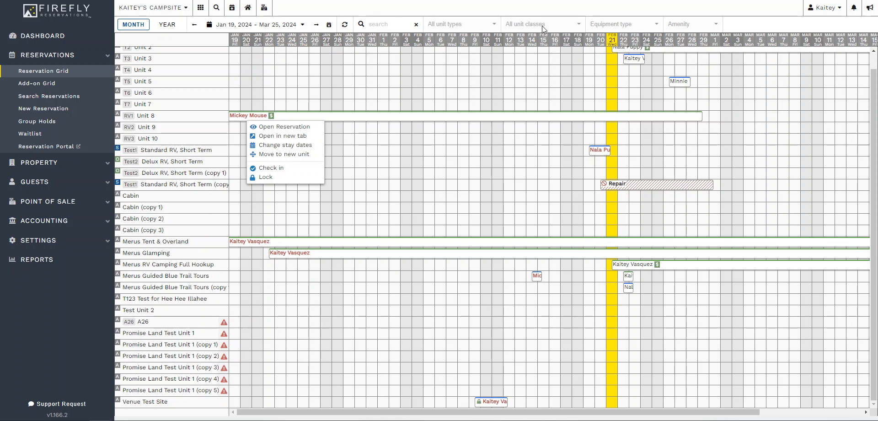
Look through the grid's unit class, equipment type and amenity filters and its date range choices.
click(683, 24)
click(625, 24)
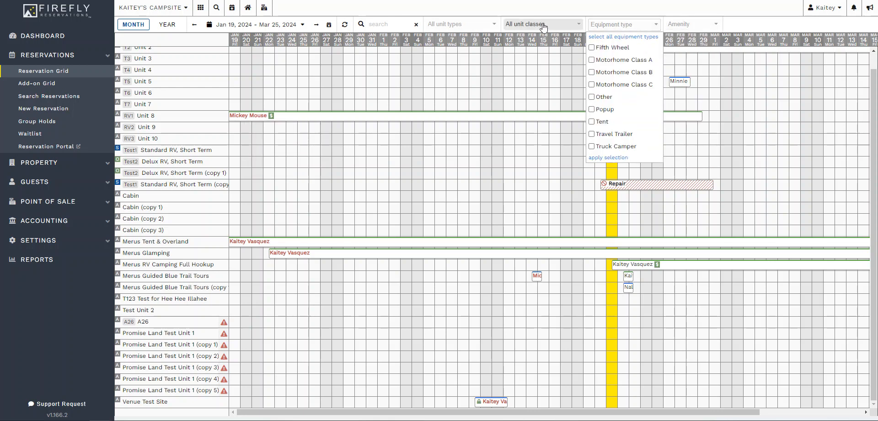
click(546, 27)
click(603, 26)
scroll(275, 123, up, 1)
scroll(275, 126, up, 2)
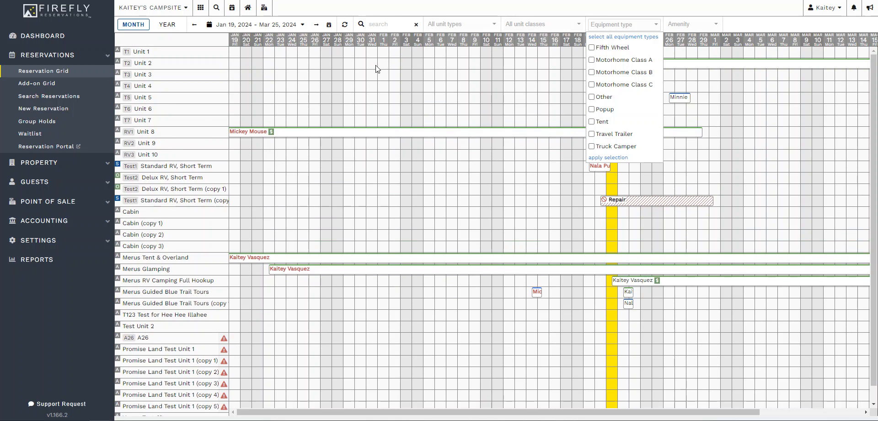
click(268, 25)
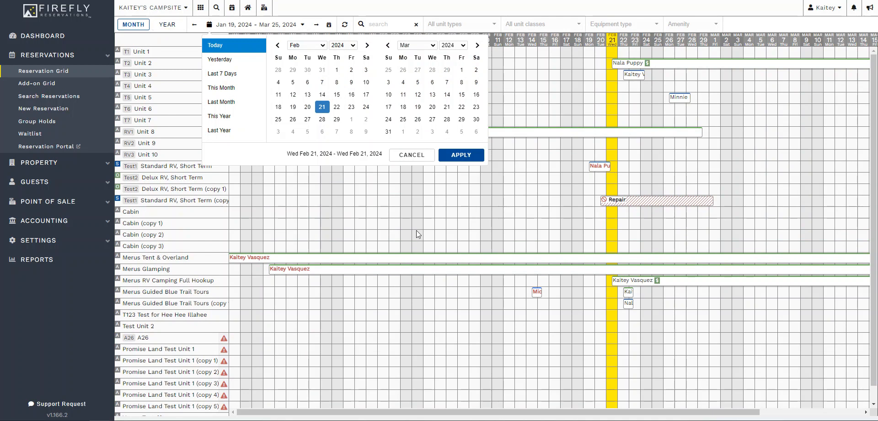
click(412, 155)
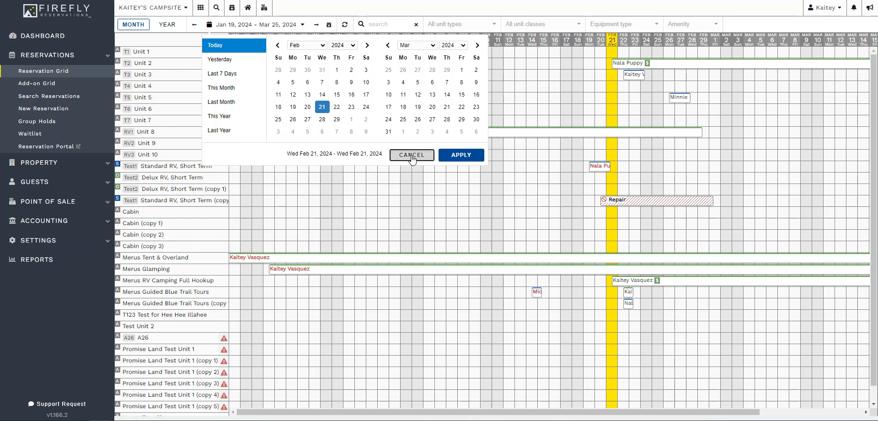
Select January 23 to 30 for Delux RV, Short Term and January 29 to February 2 for its copy 1.
scroll(561, 167, down, 1)
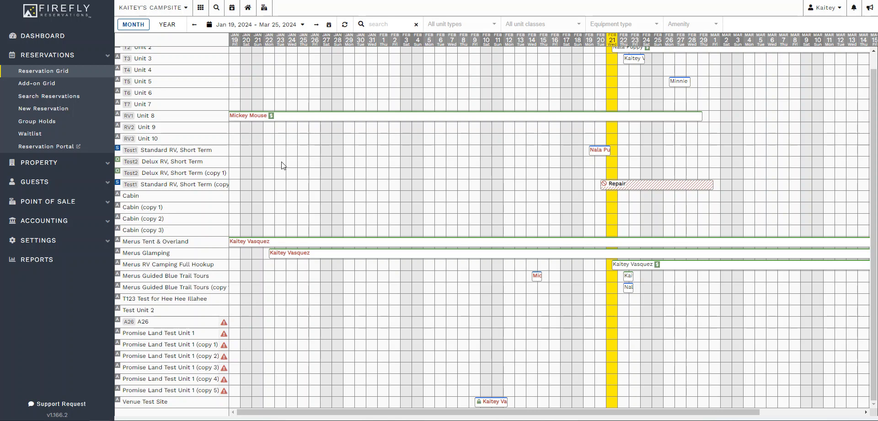
drag(281, 161, 360, 167)
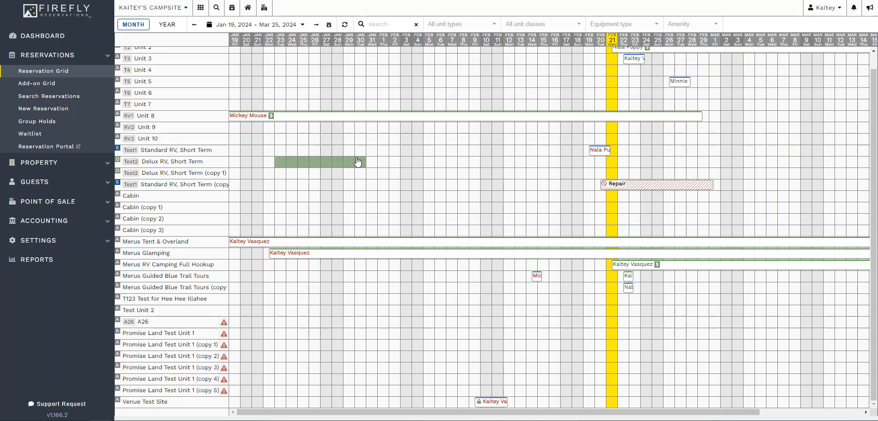
drag(352, 176, 381, 181)
Clear the selected dates on Delux RV, Short Term (copy 1) alone, and clear all remaining selections on the grid.
right_click(359, 174)
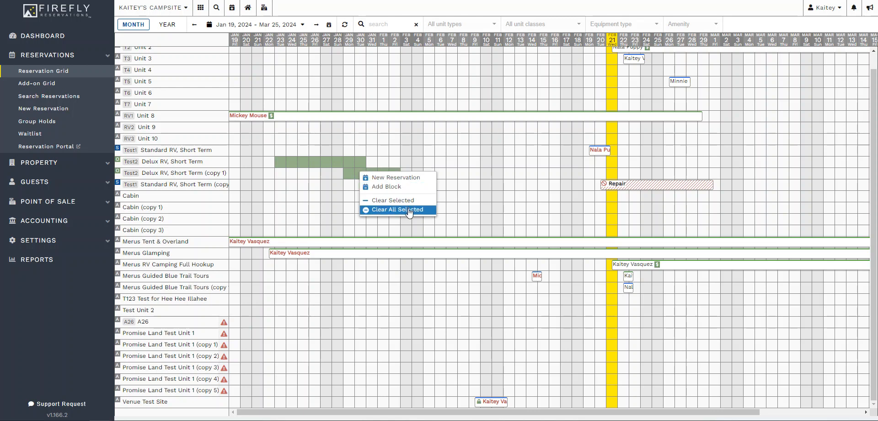
click(389, 200)
right_click(357, 167)
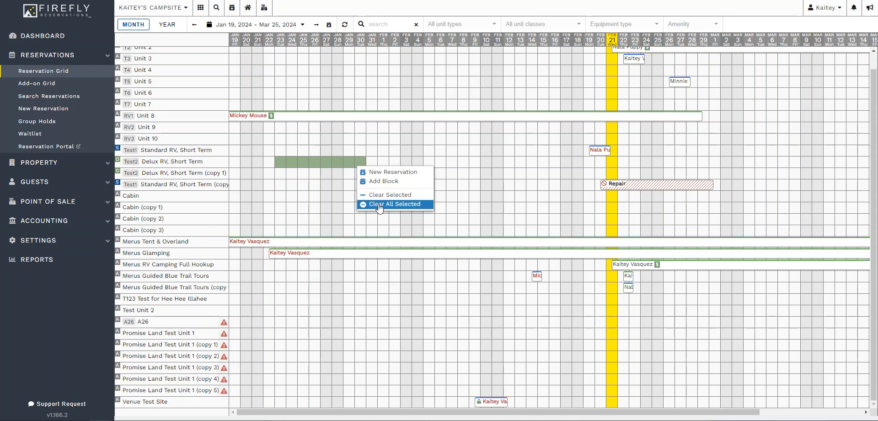
click(379, 206)
Select January 29 to February 2 for Delux RV, Short Term (copy 1) and view the actions available for the selection.
drag(348, 172, 398, 179)
right_click(398, 179)
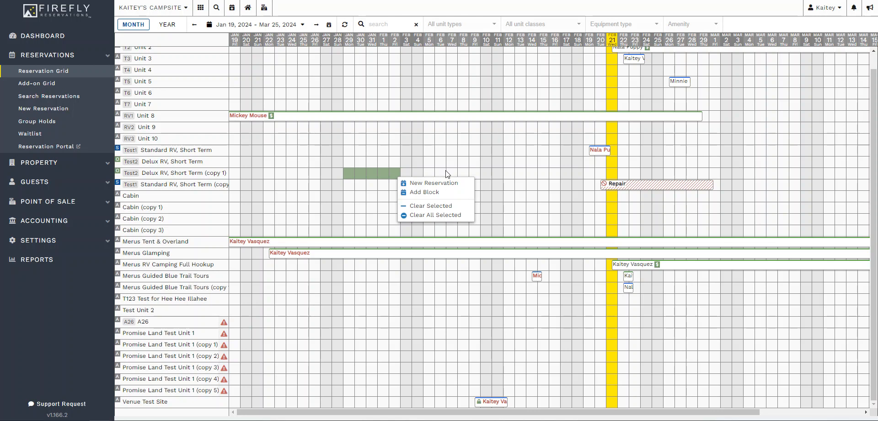
click(279, 186)
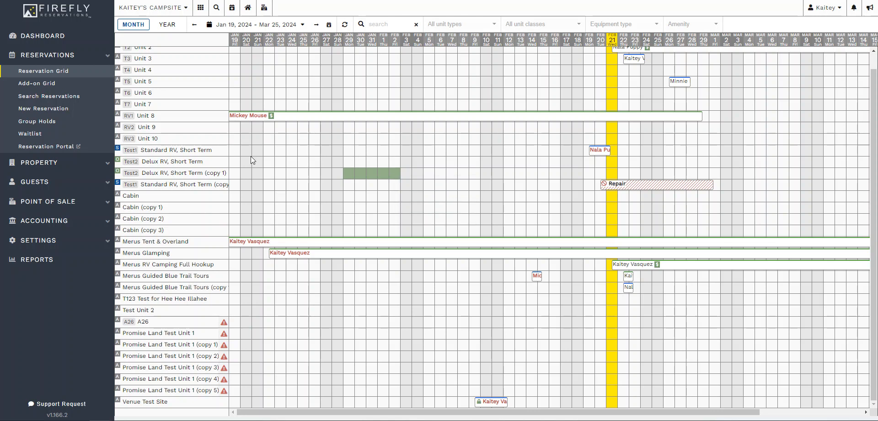
scroll(268, 166, up, 1)
scroll(269, 167, down, 1)
mouse_move(152, 157)
mouse_move(135, 222)
click(140, 357)
Select February 12 to 15 on the Standard RV, Short Term copy that has the Repair block, and view the selection's actions.
drag(504, 188, 548, 185)
right_click(549, 190)
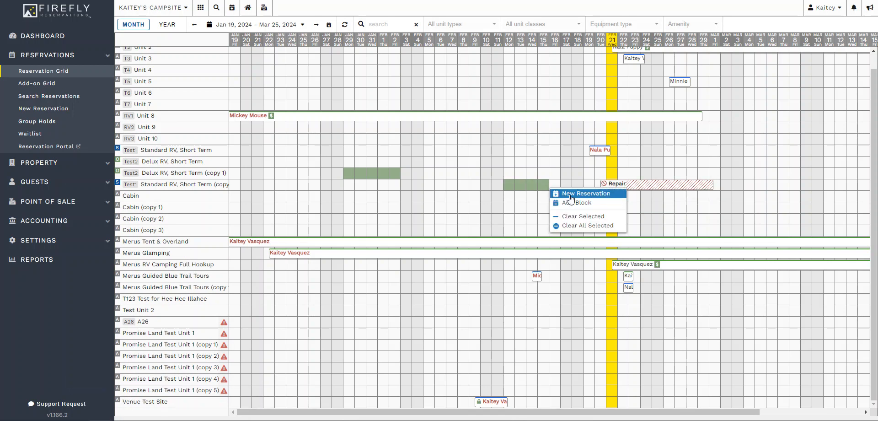
click(672, 199)
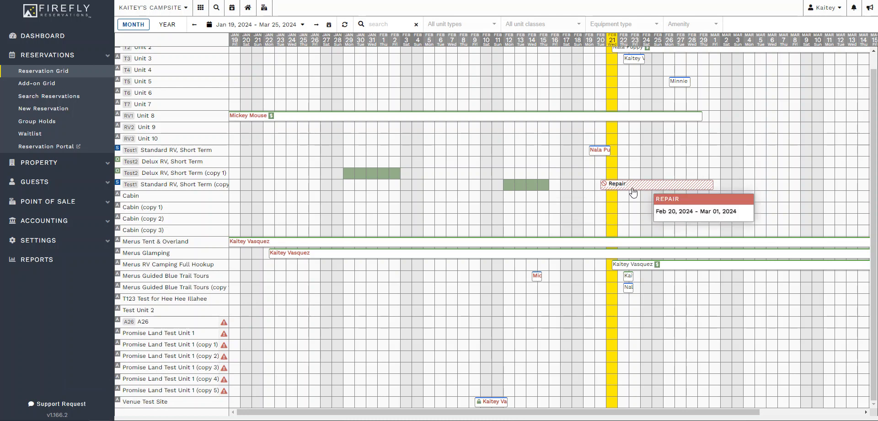
Inspect the Repair block's details and read the warnings beside the Promise Land Test Unit rows.
mouse_move(647, 189)
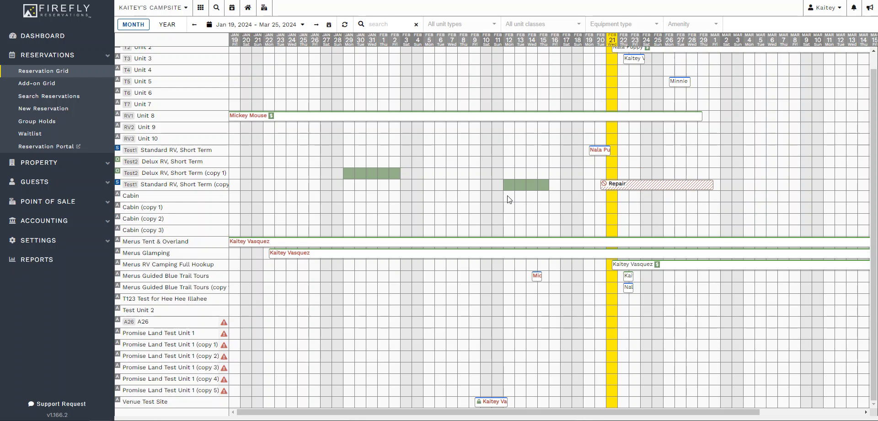
scroll(509, 202, up, 1)
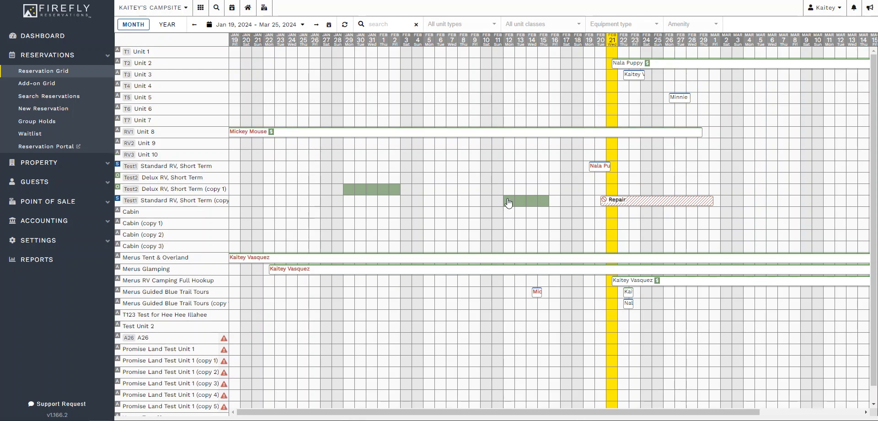
scroll(510, 201, down, 1)
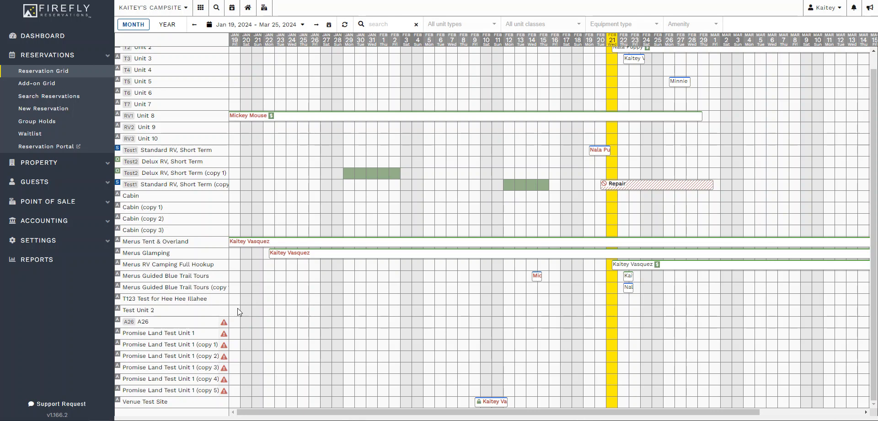
mouse_move(230, 362)
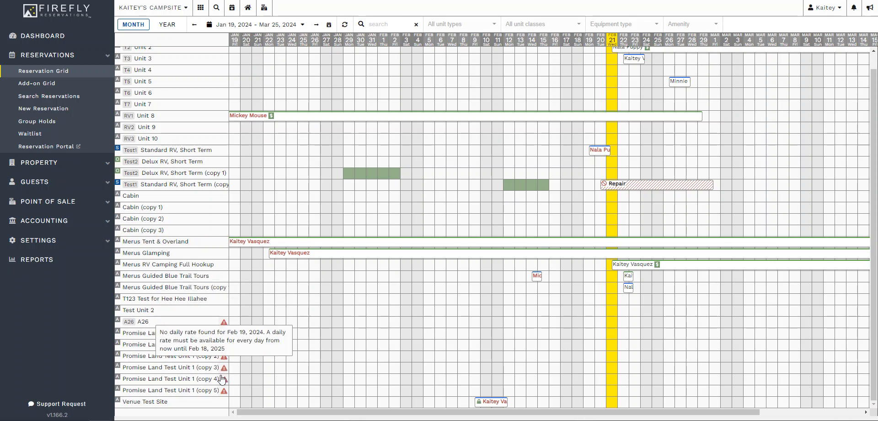
mouse_move(226, 393)
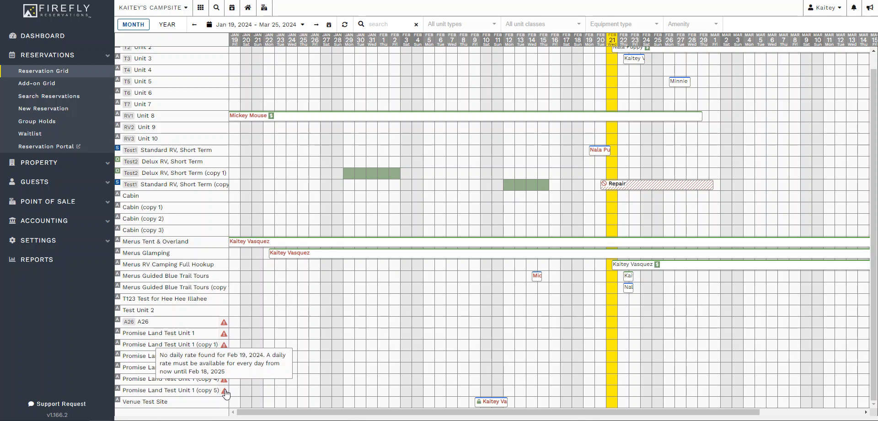
mouse_move(223, 337)
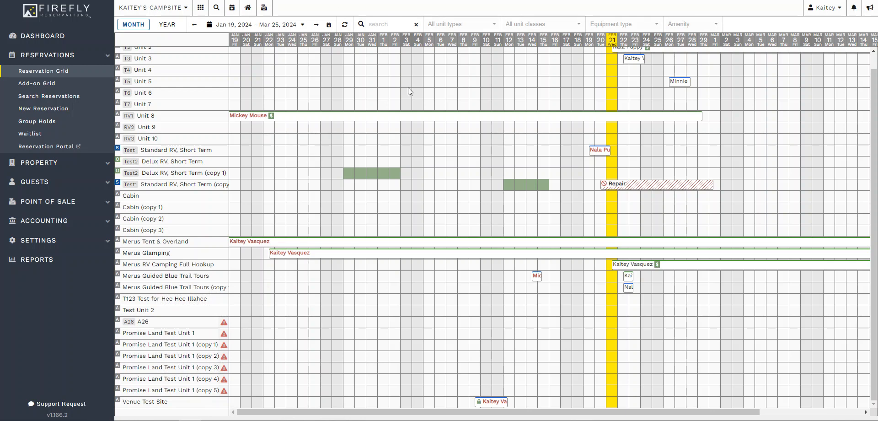
Try moving the Unit 3 reservation to Unit 4 for February 29 to March 2, 2024, with charges recalculated at the new unit rates.
scroll(469, 99, up, 1)
mouse_move(635, 87)
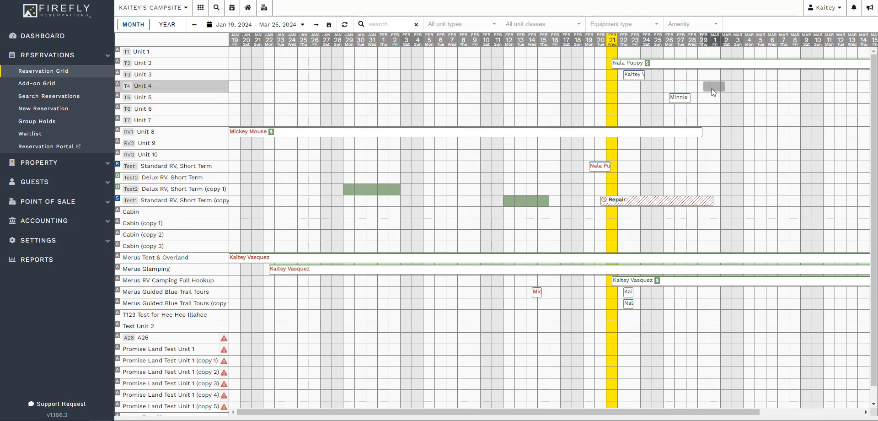
click(696, 87)
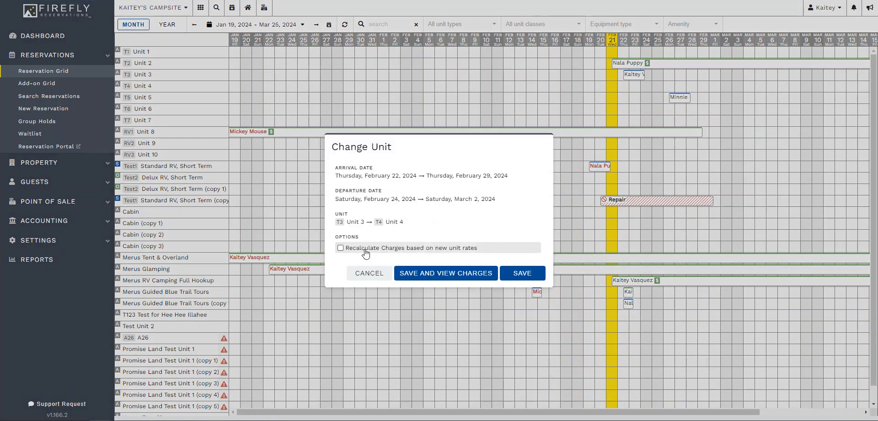
click(376, 252)
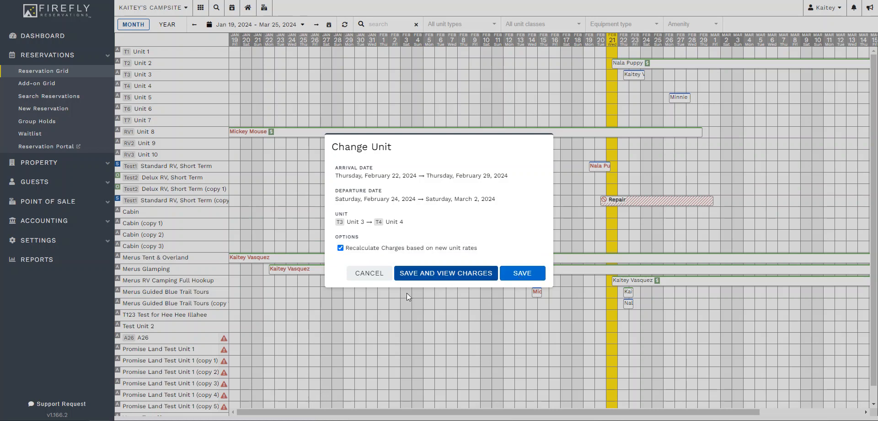
click(375, 279)
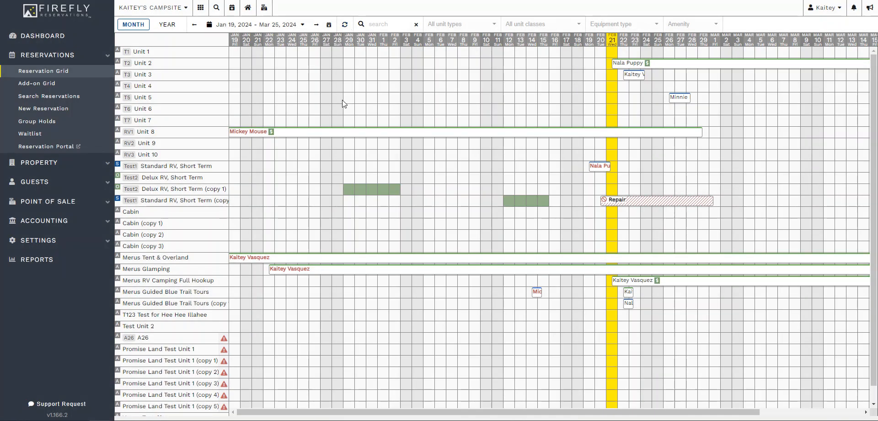